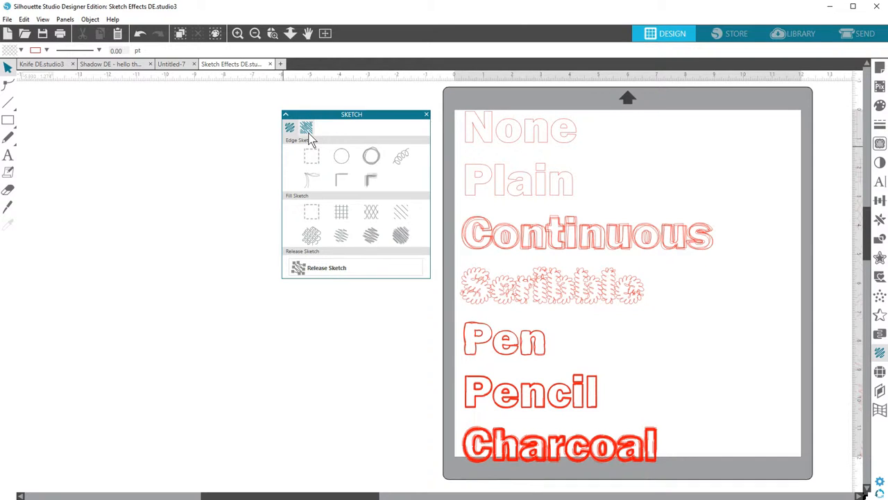
Step: Examine the advanced sketch options, the edge sketch samples and the fill sketch samples from None to Charcoal
{"action": "left_click", "coordinate": [307, 130]}
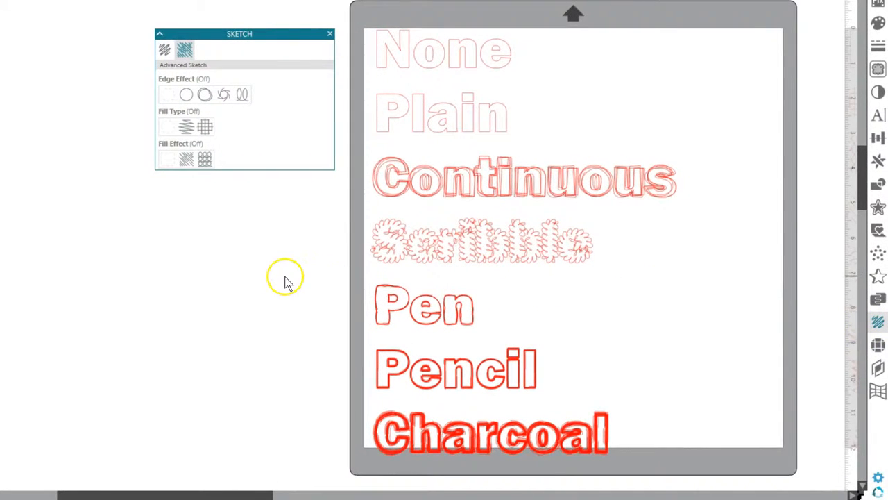
{"action": "left_click", "coordinate": [165, 52]}
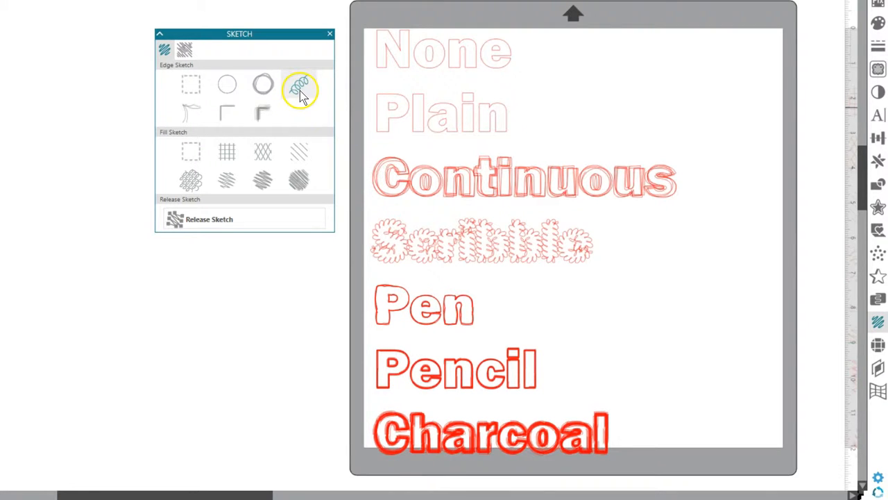
{"action": "scroll", "coordinate": [351, 97], "scroll_direction": "down", "scroll_amount": 3}
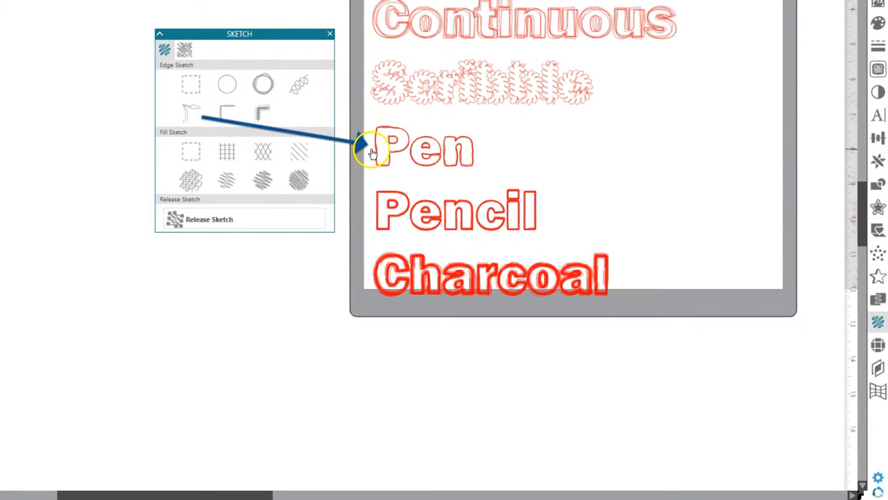
{"action": "scroll", "coordinate": [370, 150], "scroll_direction": "down", "scroll_amount": 2}
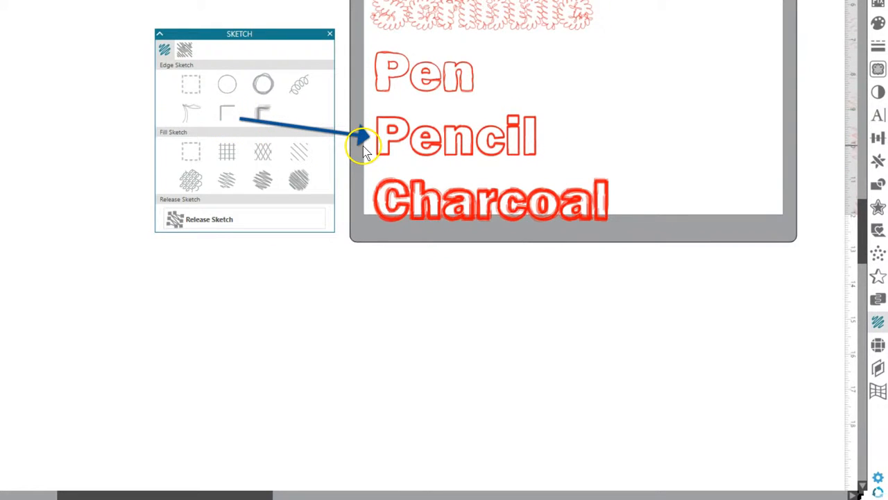
{"action": "scroll", "coordinate": [362, 146], "scroll_direction": "down", "scroll_amount": 1}
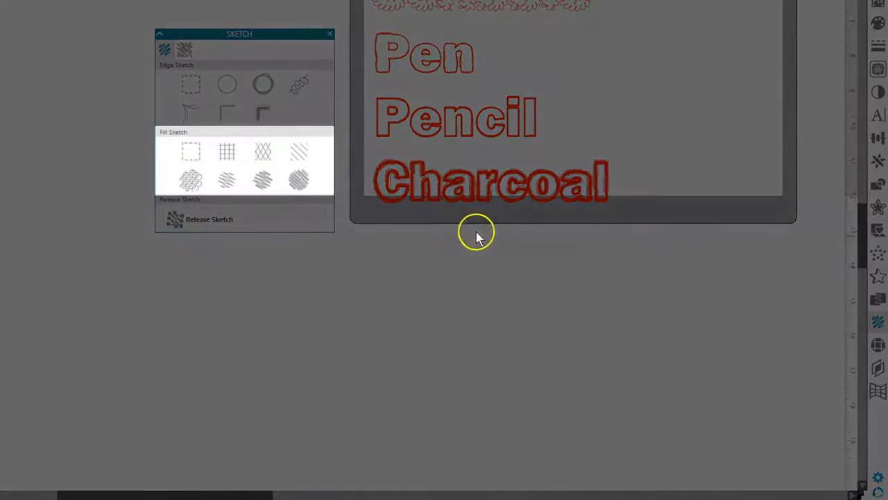
{"action": "mouse_move", "coordinate": [631, 109]}
{"action": "left_mouse_down"}
{"action": "mouse_move", "coordinate": [437, 431]}
{"action": "mouse_move", "coordinate": [137, 349]}
{"action": "mouse_move", "coordinate": [156, 309]}
{"action": "left_mouse_up"}
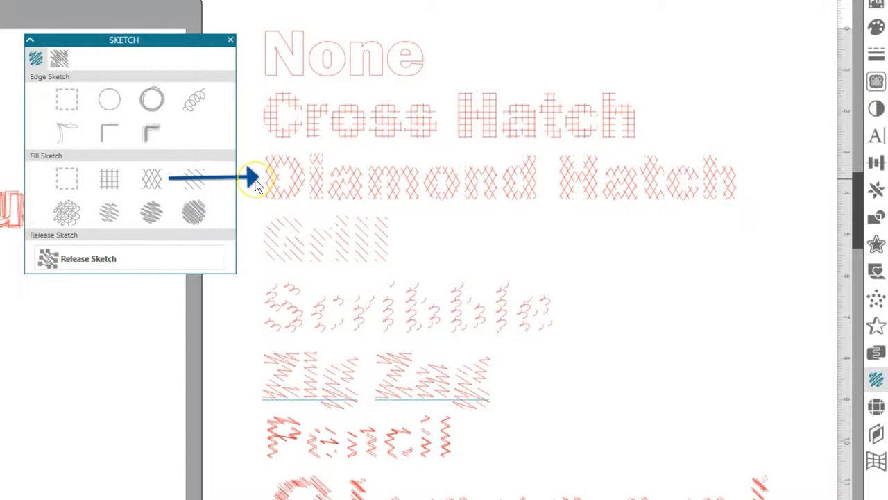
{"action": "scroll", "coordinate": [255, 181], "scroll_direction": "down", "scroll_amount": 5}
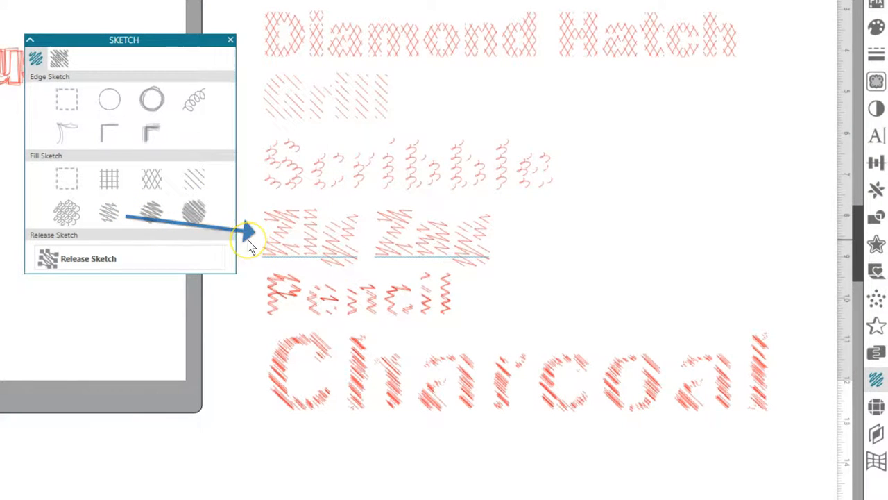
{"action": "scroll", "coordinate": [247, 241], "scroll_direction": "down", "scroll_amount": 3}
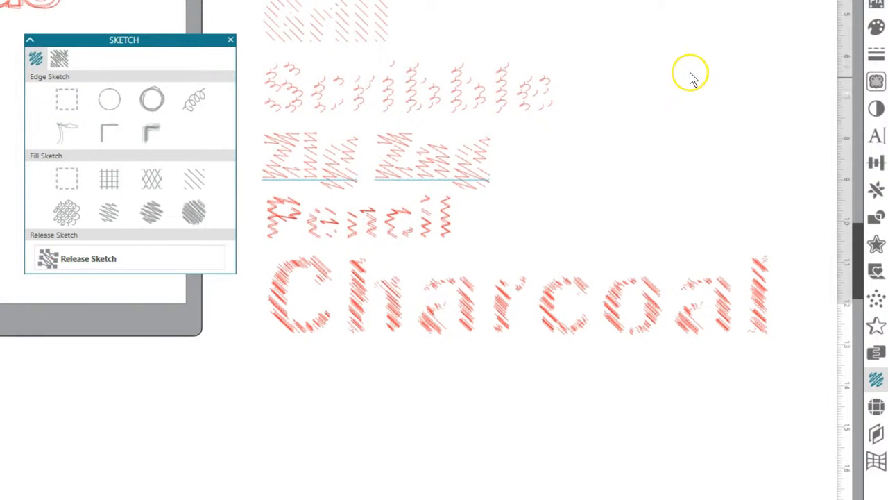
Step: Show the advanced sketch settings for the word Pencil among the combined edge and fill samples
{"action": "mouse_move", "coordinate": [692, 70]}
{"action": "left_mouse_down"}
{"action": "mouse_move", "coordinate": [559, 214]}
{"action": "mouse_move", "coordinate": [445, 278]}
{"action": "mouse_move", "coordinate": [350, 307]}
{"action": "mouse_move", "coordinate": [134, 311]}
{"action": "mouse_move", "coordinate": [0, 297]}
{"action": "mouse_move", "coordinate": [0, 252]}
{"action": "mouse_move", "coordinate": [0, 295]}
{"action": "left_mouse_up"}
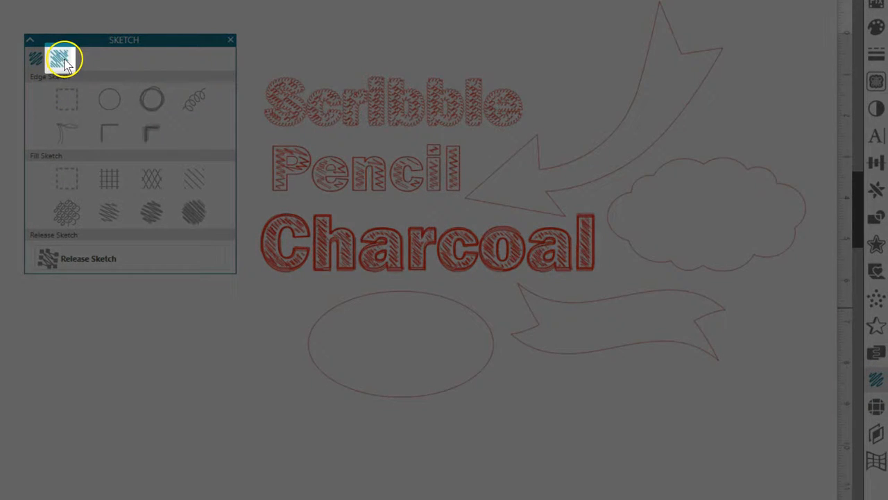
{"action": "left_click", "coordinate": [61, 59]}
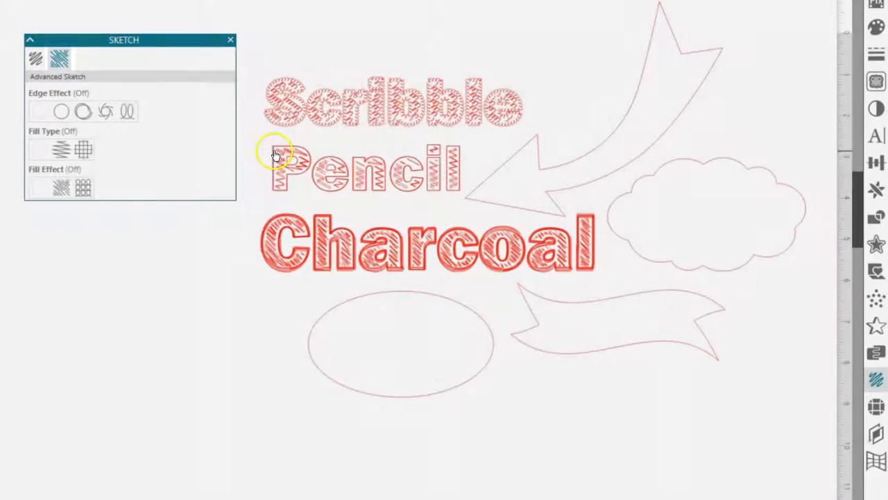
{"action": "left_click", "coordinate": [274, 154]}
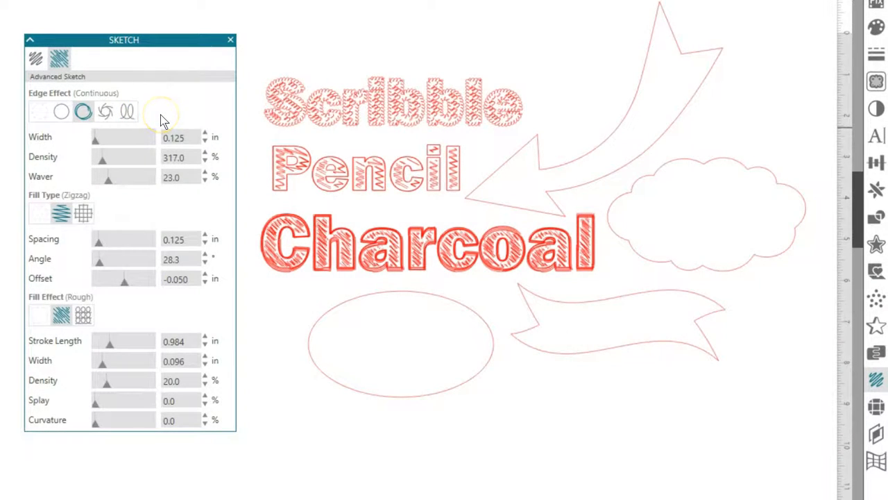
{"action": "left_click", "coordinate": [273, 189]}
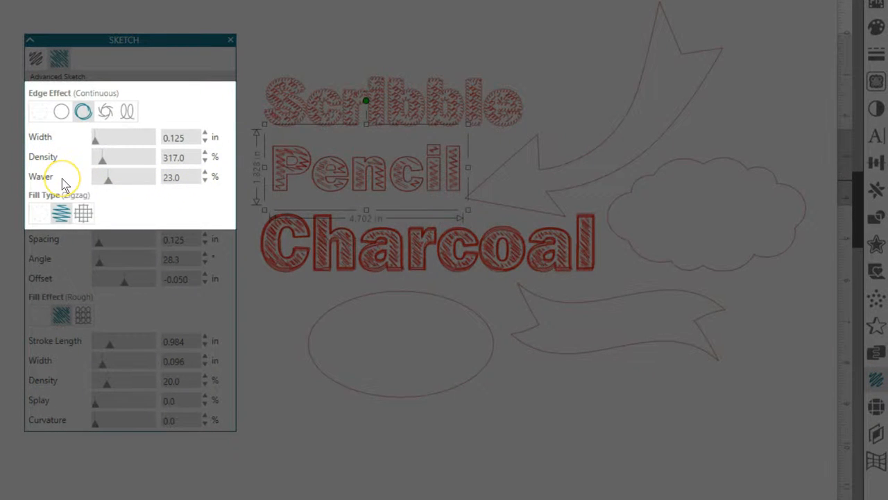
Step: Try the Rough and Scribble edge effects on the sample text, with a Scribble loop separation of 0.125 in
{"action": "left_click", "coordinate": [105, 112]}
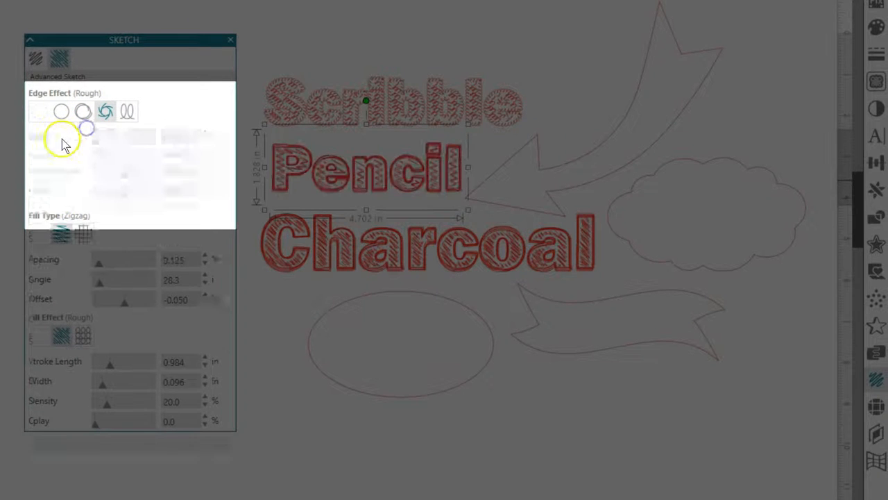
{"action": "left_click", "coordinate": [127, 113]}
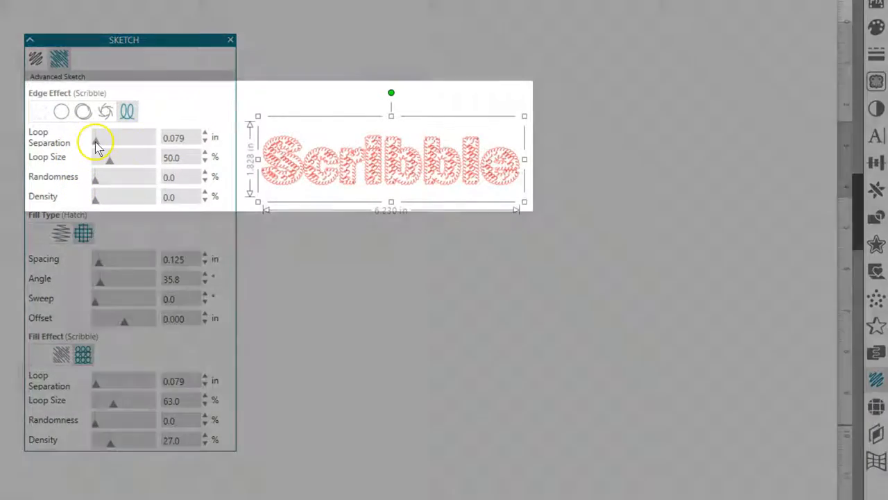
{"action": "left_click_drag", "start_coordinate": [95, 139], "coordinate": [91, 143]}
{"action": "left_click", "coordinate": [205, 141]}
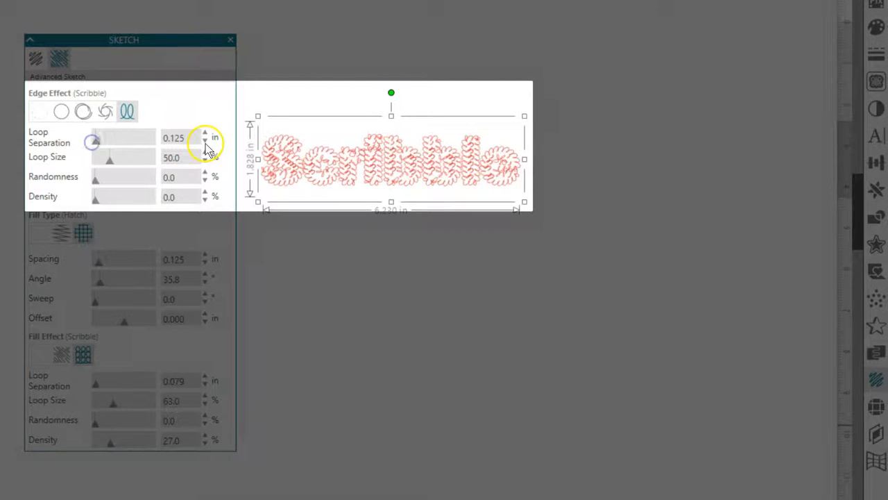
Step: Switch the advanced fill type from Zigzag to Hatch
{"action": "left_click", "coordinate": [277, 117]}
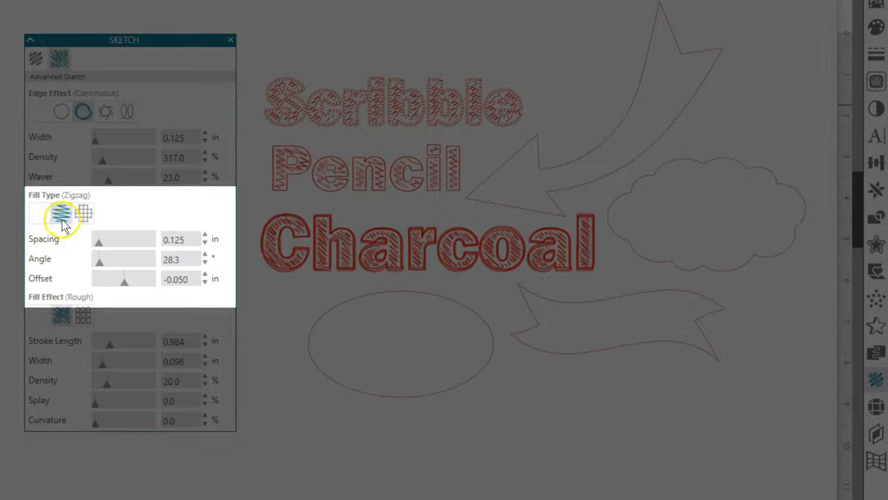
{"action": "left_click", "coordinate": [83, 216]}
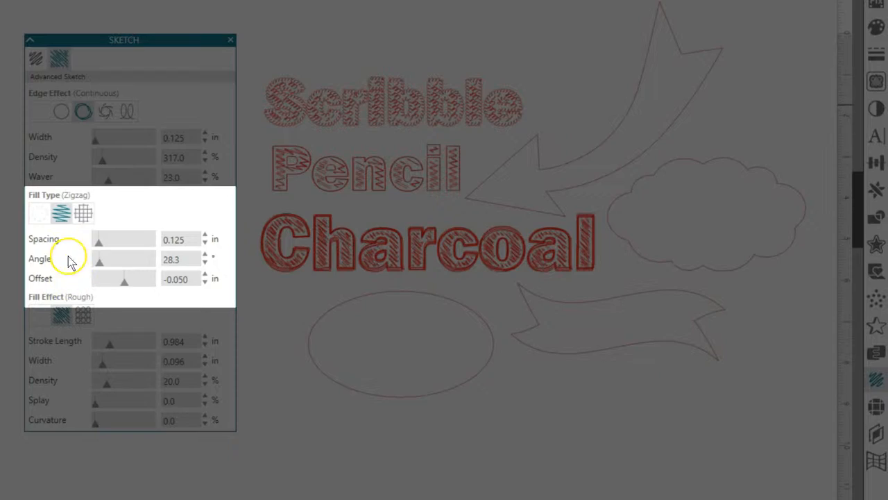
{"action": "left_click", "coordinate": [83, 214]}
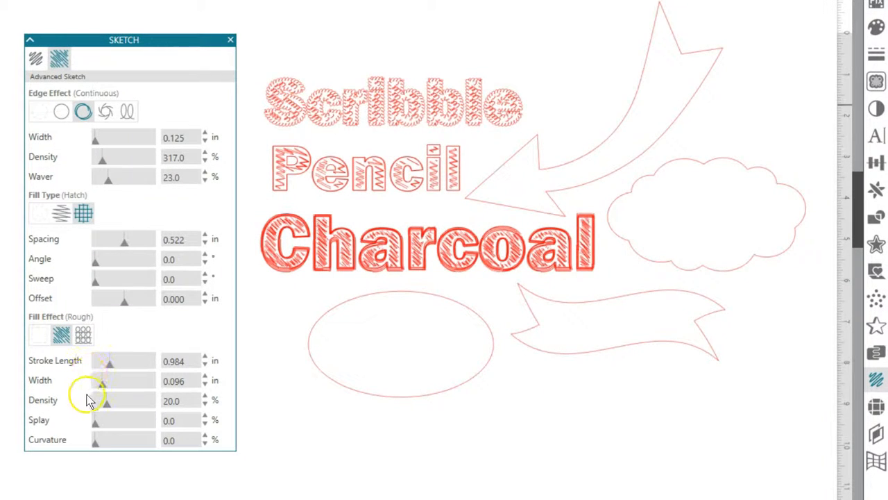
Step: Apply the Continuous edge sketch and the Cross Hatch fill sketch to the curved arrow
{"action": "left_click", "coordinate": [548, 198]}
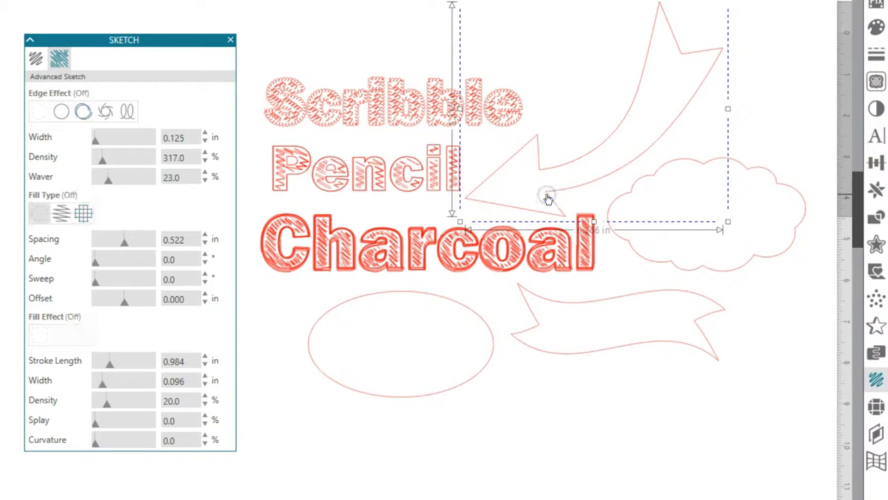
{"action": "left_click", "coordinate": [35, 58]}
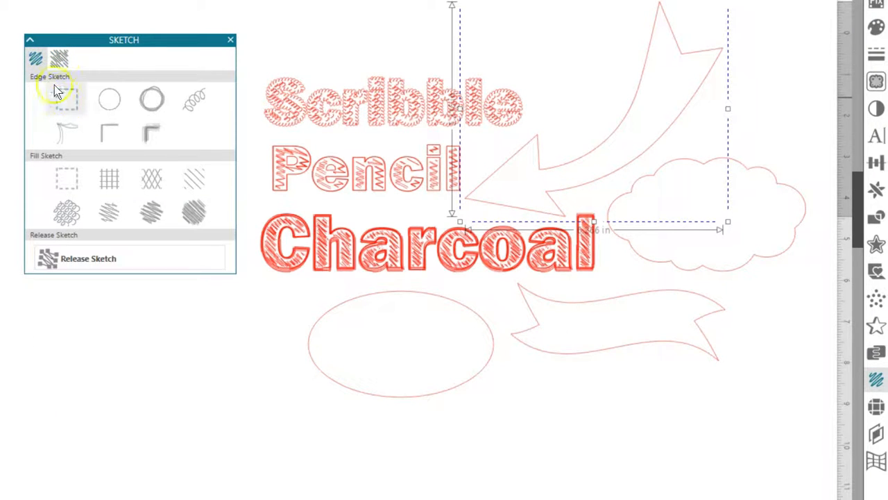
{"action": "left_click", "coordinate": [103, 140]}
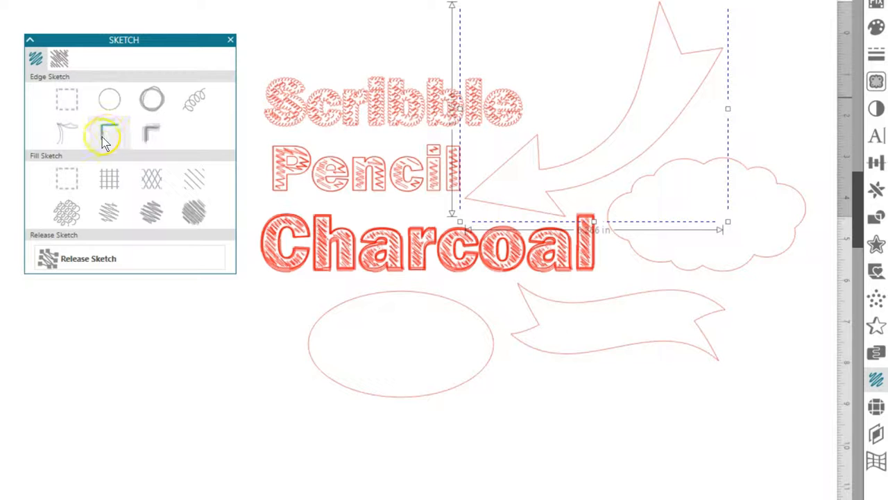
{"action": "left_click", "coordinate": [111, 178]}
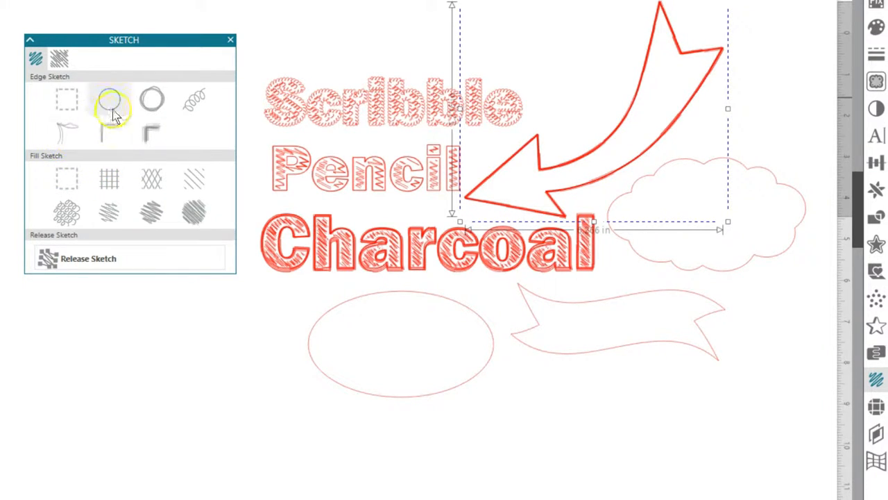
{"action": "left_click", "coordinate": [148, 98]}
{"action": "left_click", "coordinate": [112, 179]}
Step: Set the arrow's hatch fill offset to -0.05 in in the advanced sketch settings, and deselect the arrow
{"action": "left_click", "coordinate": [64, 61]}
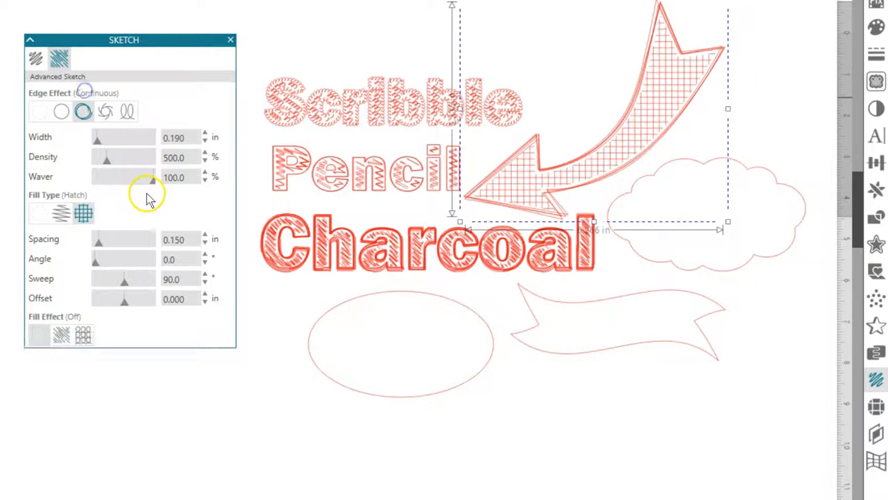
{"action": "left_click", "coordinate": [205, 301]}
{"action": "double_click", "coordinate": [165, 299]}
{"action": "type", "text": "0.05"}
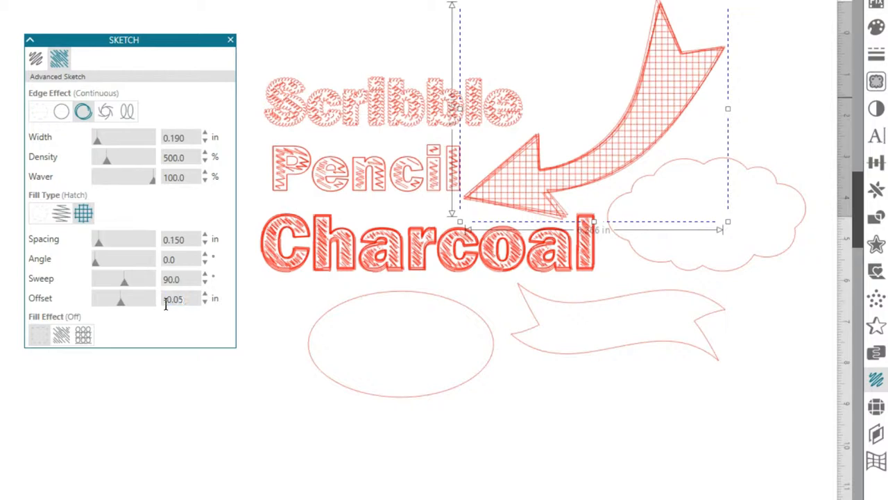
{"action": "key", "text": "Return"}
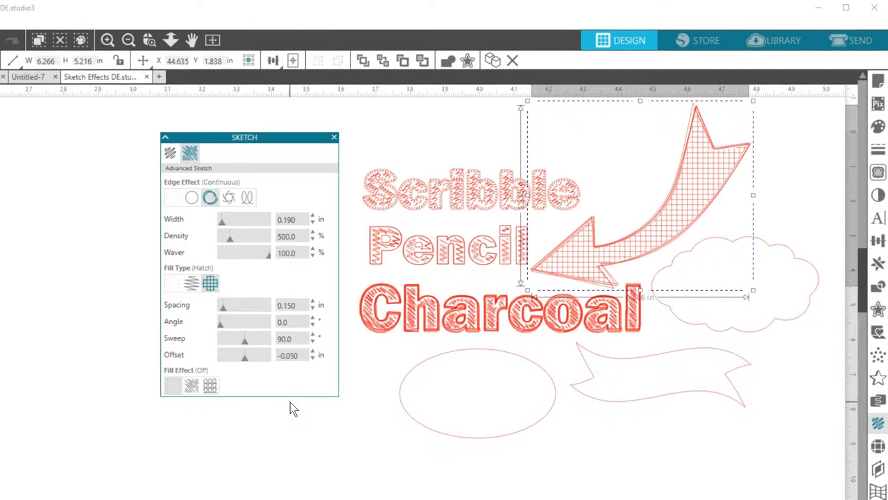
{"action": "left_click", "coordinate": [383, 392]}
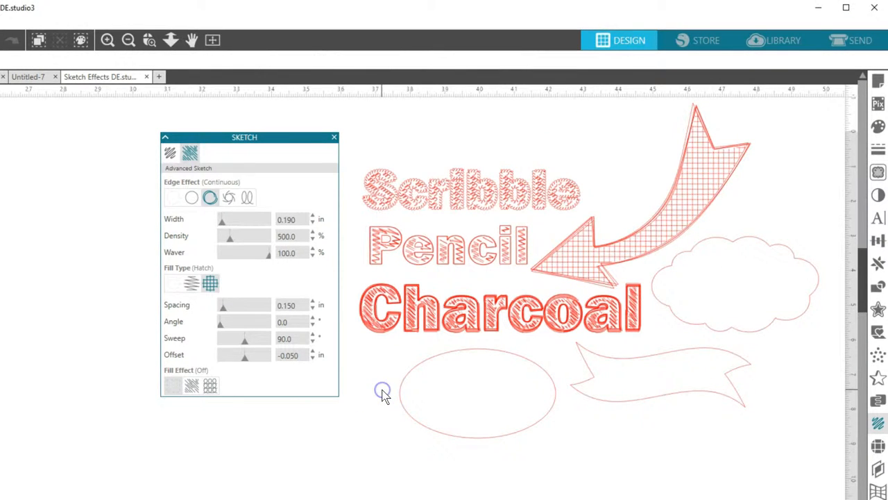